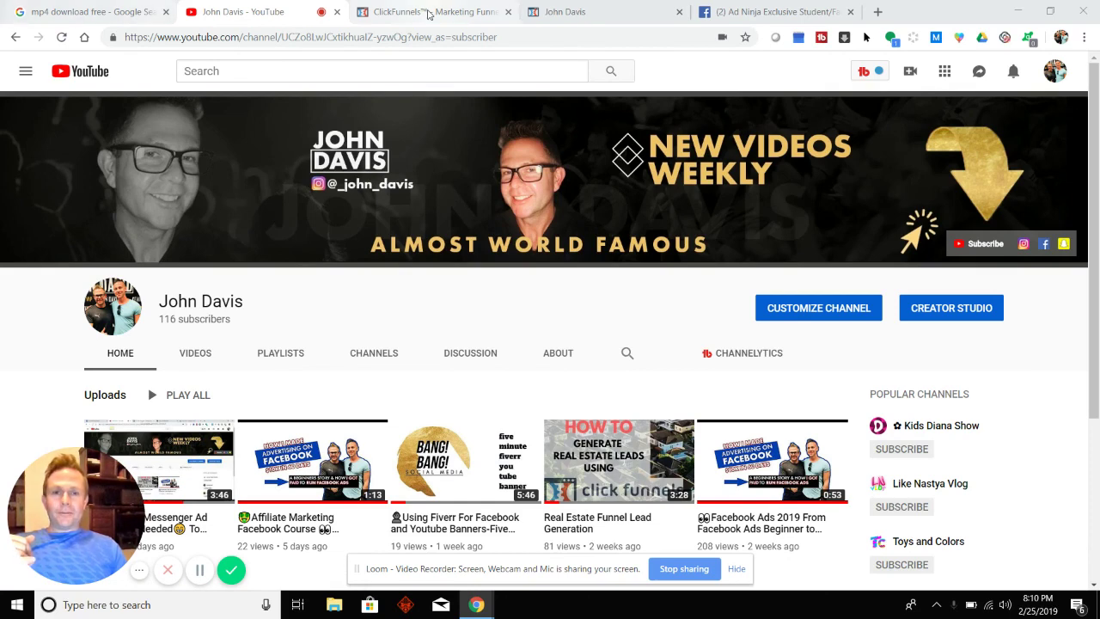
Switch from the YouTube channel to the Ad Ninja Facebook group post about changing ClickFunnels URLs.
left_click(726, 11)
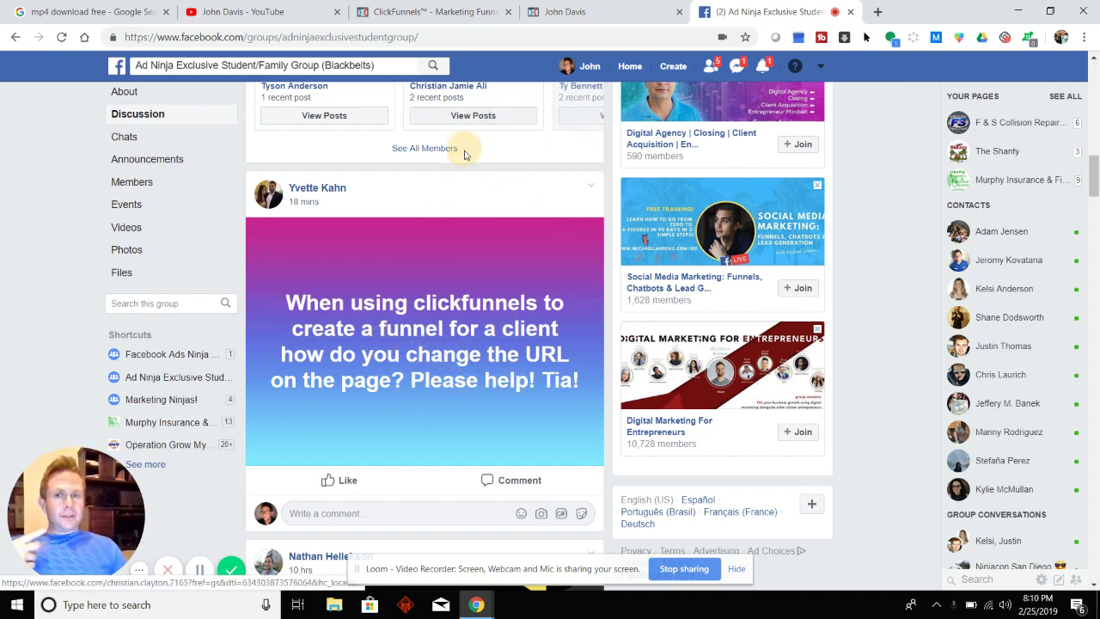
Switch to the ClickFunnels funnel showing the New Dentist Registration step overview.
left_click(465, 15)
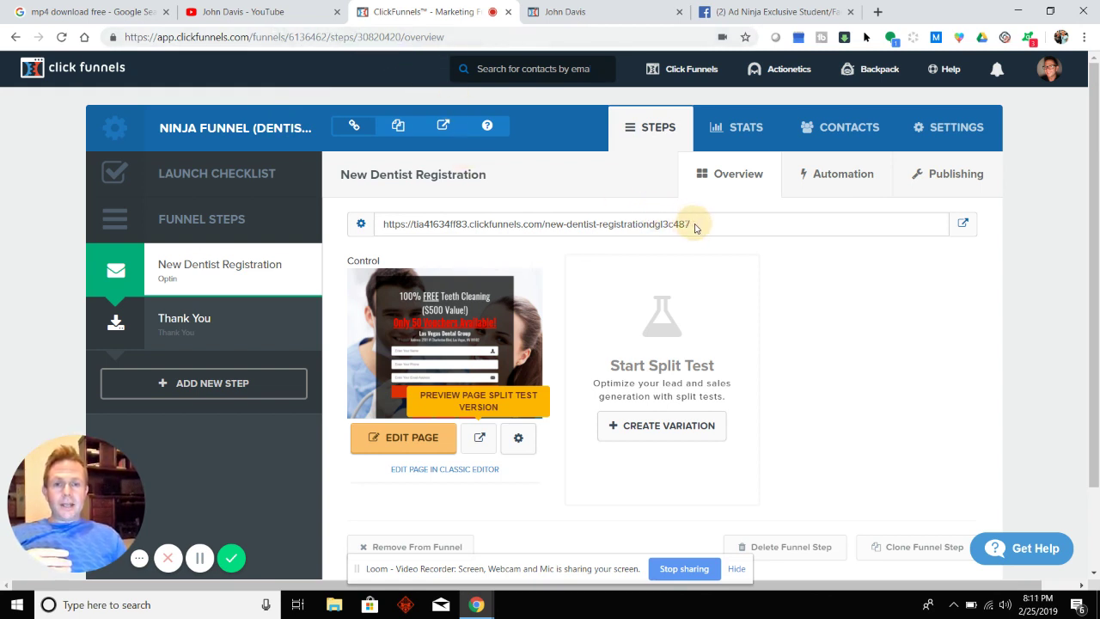
Select the New Dentist Registration step's full generated page URL in the URL box.
left_click_drag(706, 225, 354, 231)
left_click(354, 230)
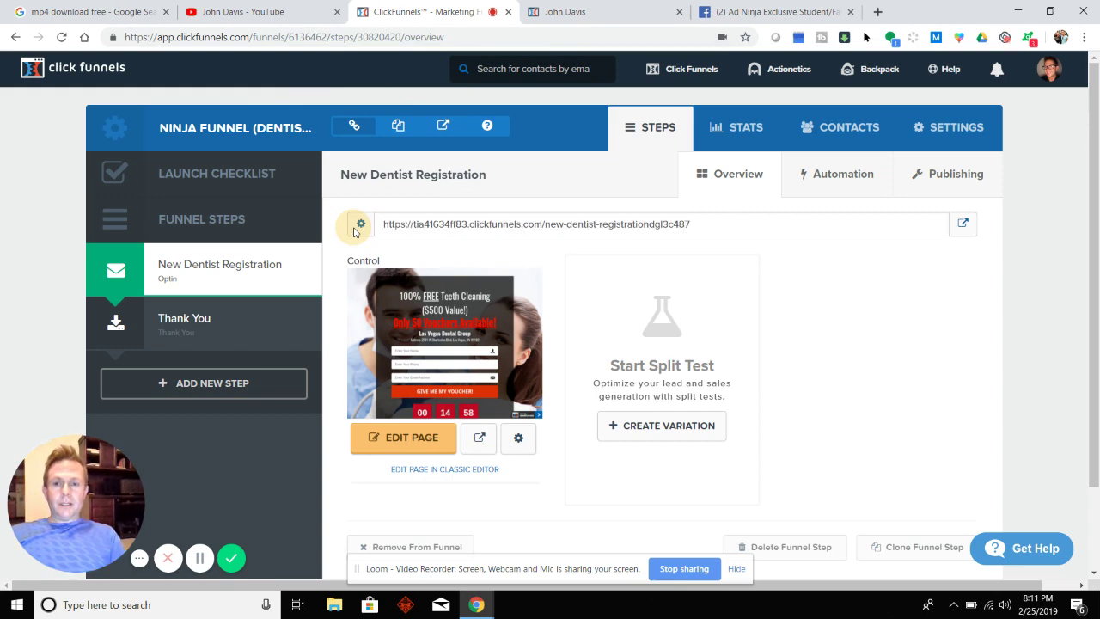
triple_click(408, 223)
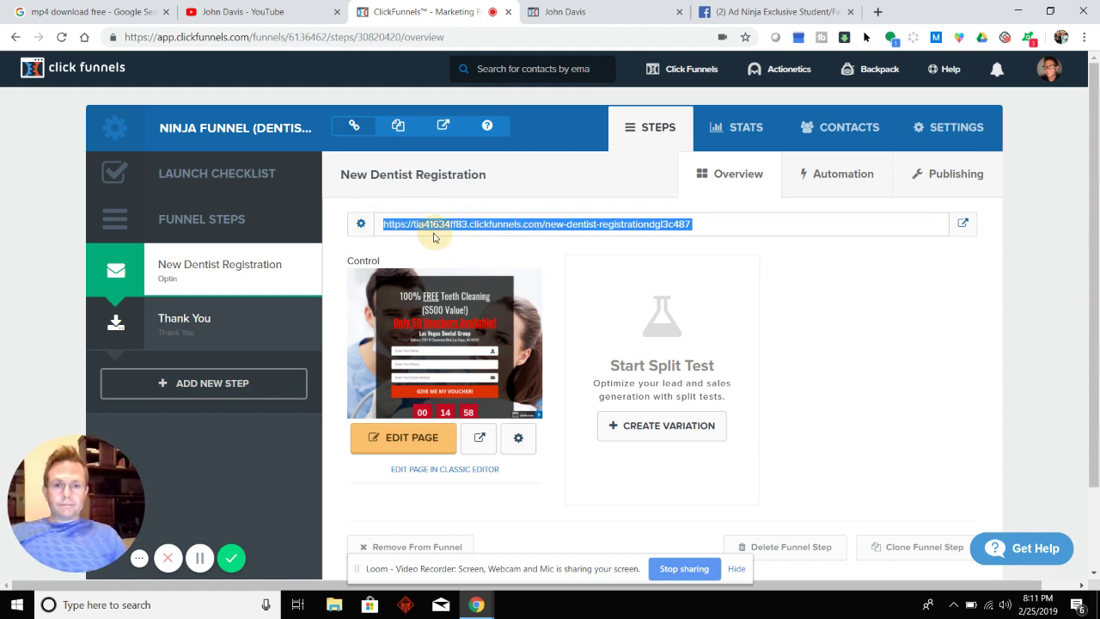
left_click(199, 559)
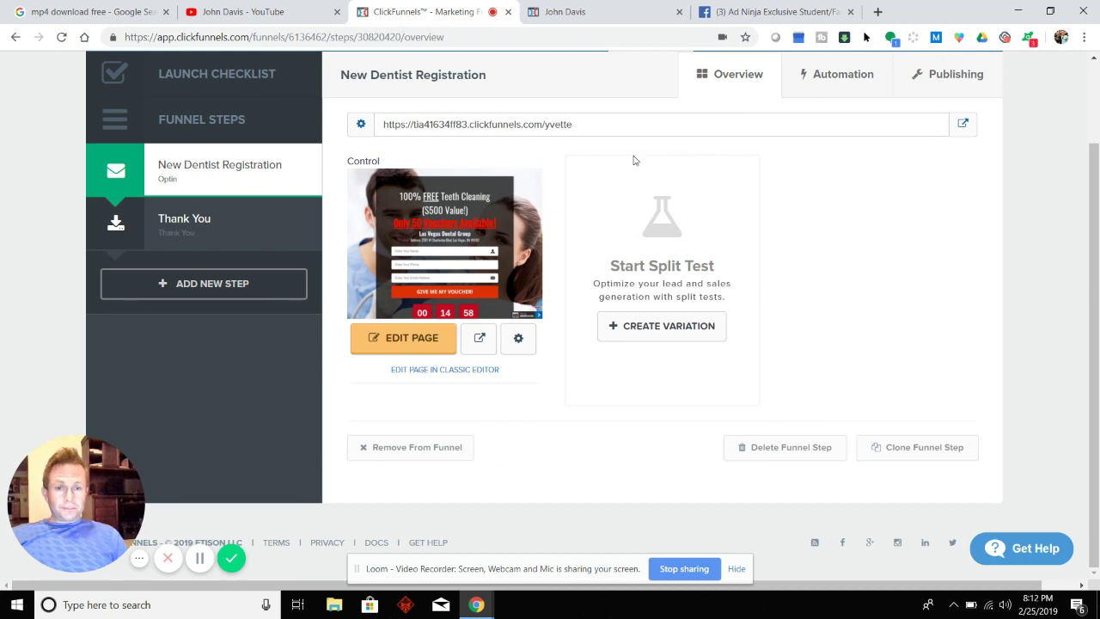
left_click(518, 339)
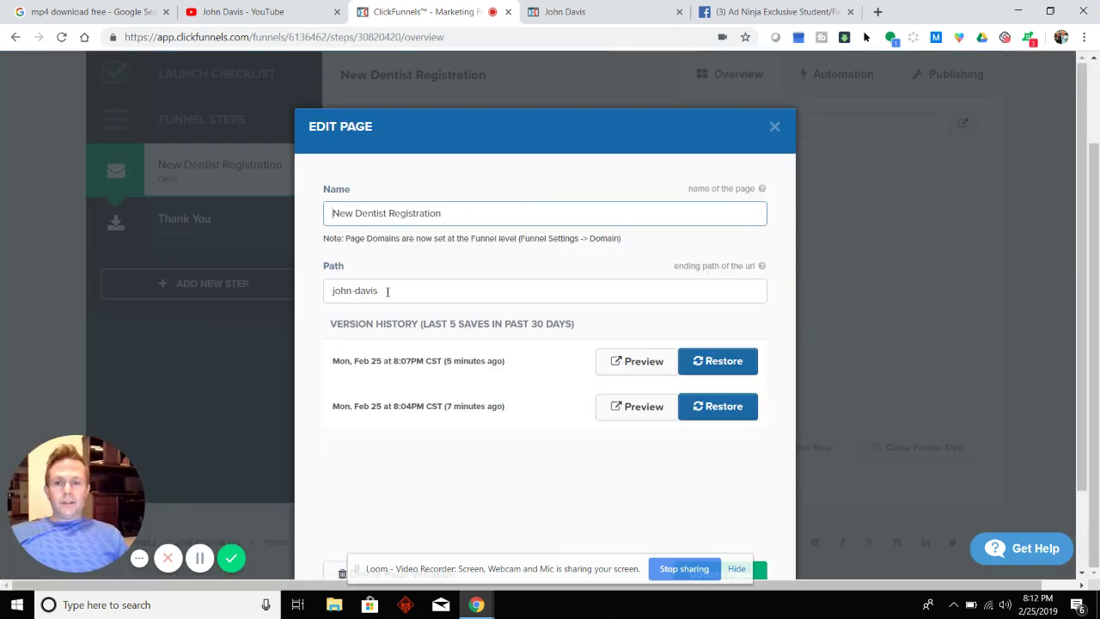
left_click(420, 292)
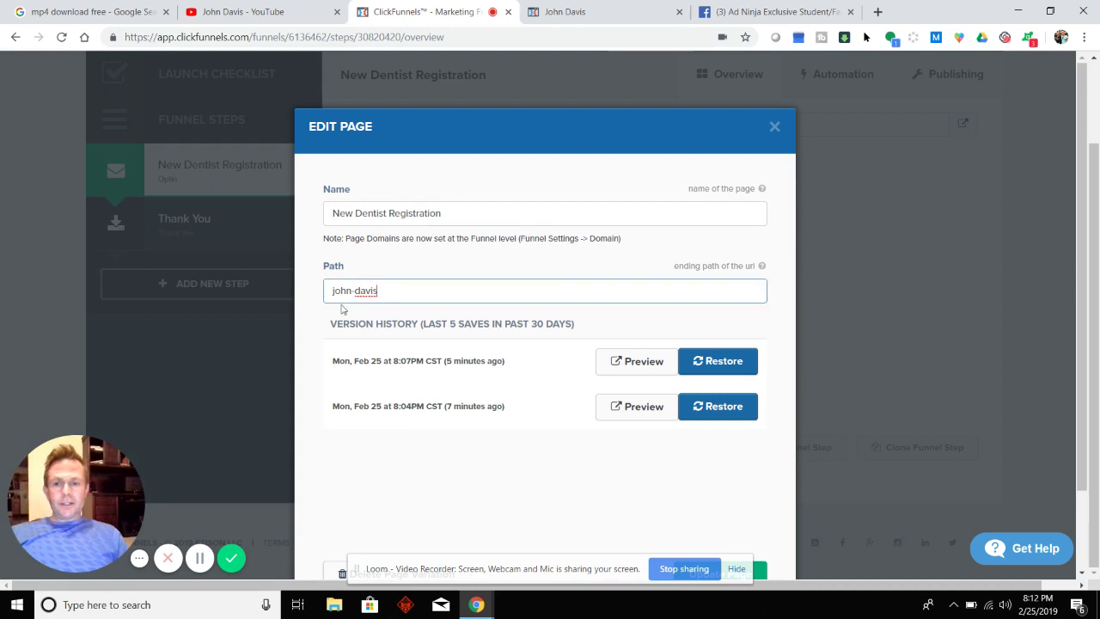
key("ctrl+a")
type("yevett")
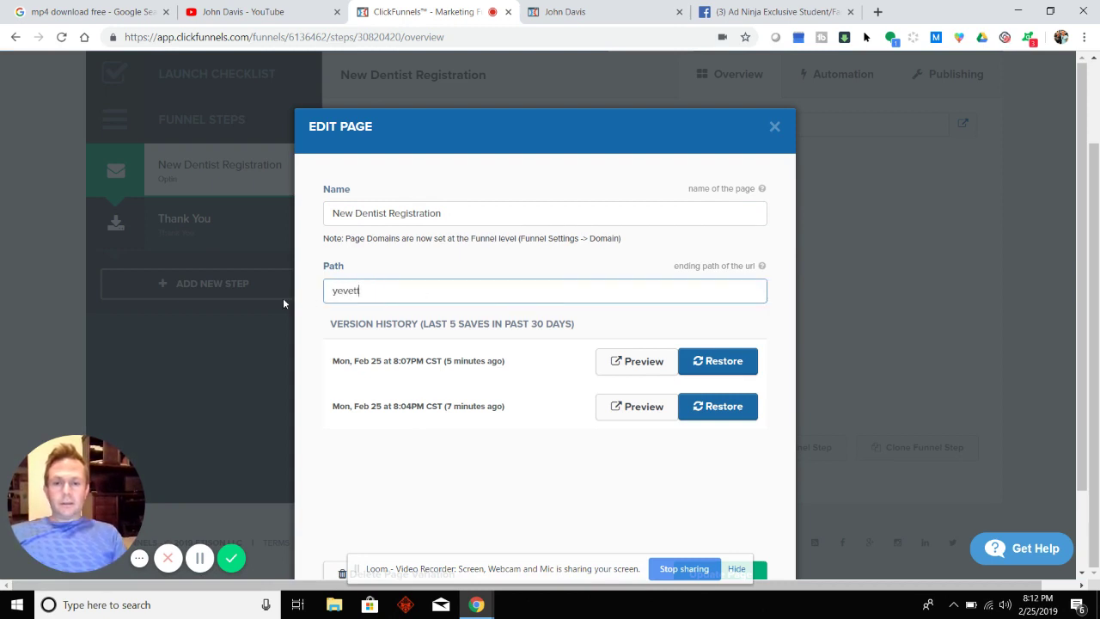
type("e")
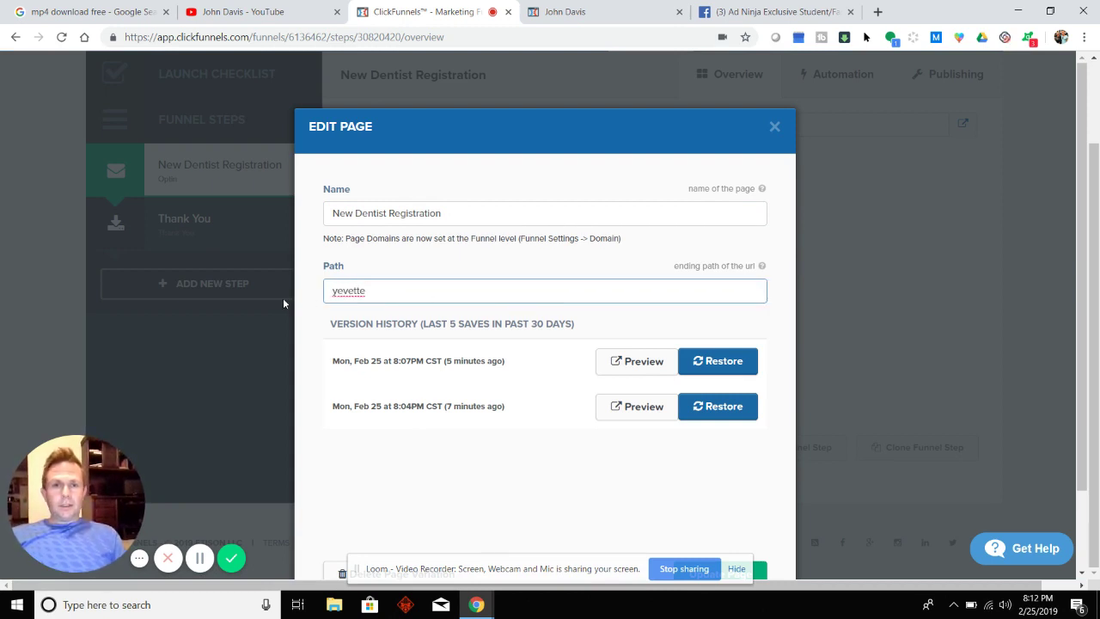
key("BackSpace")
key("BackSpace")
key("BackSpace")
key("BackSpace")
key("BackSpace")
key("BackSpace")
type("ve")
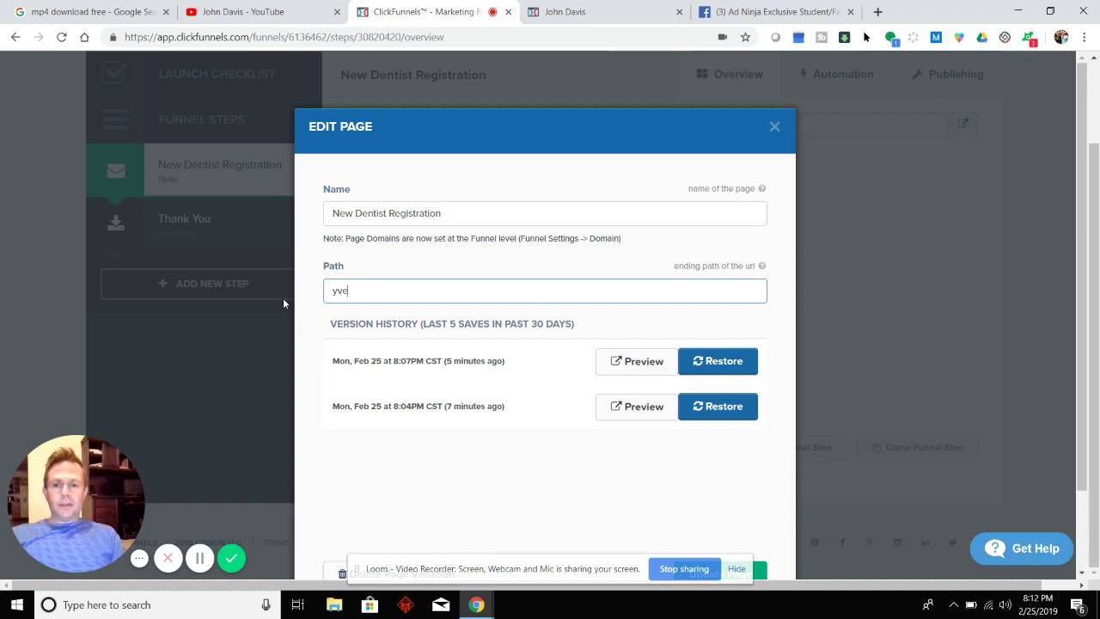
type("tte")
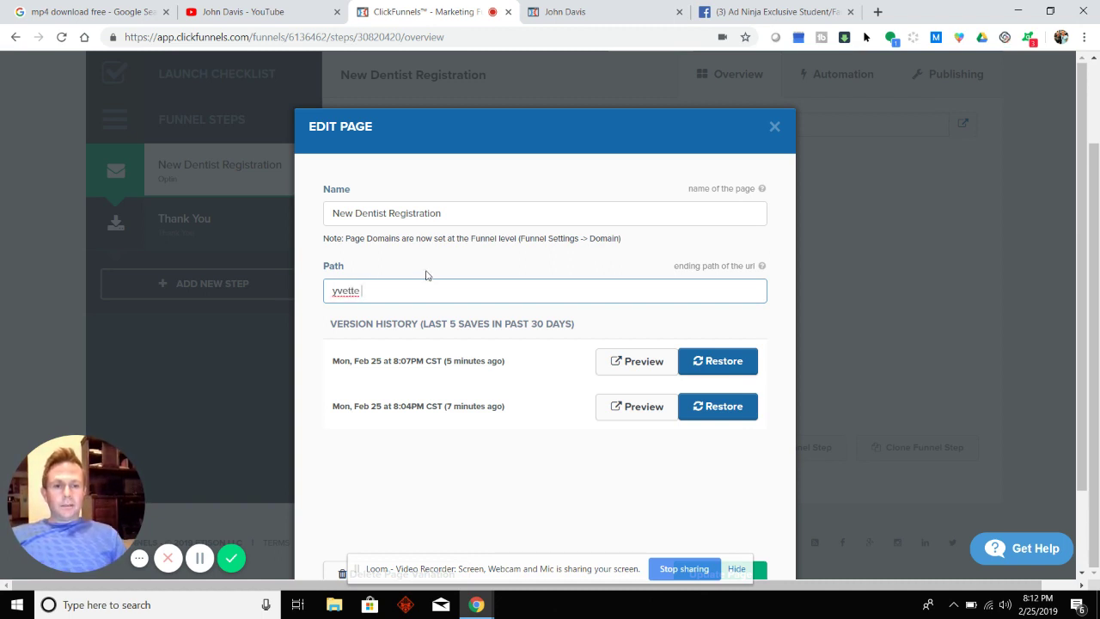
scroll(666, 506, "down", 2)
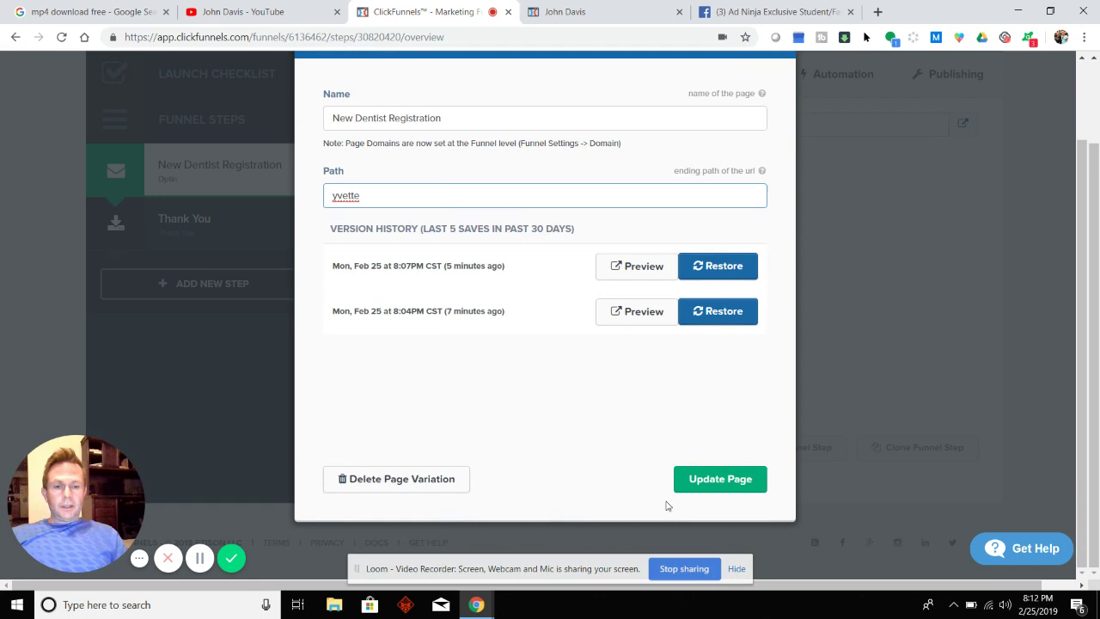
left_click(736, 569)
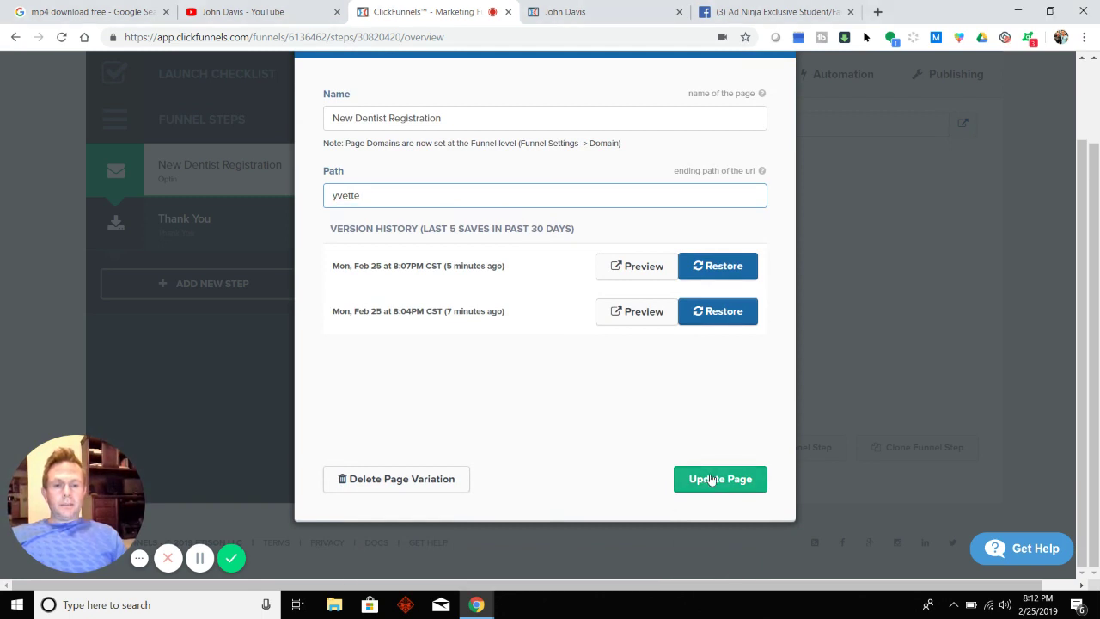
left_click(711, 479)
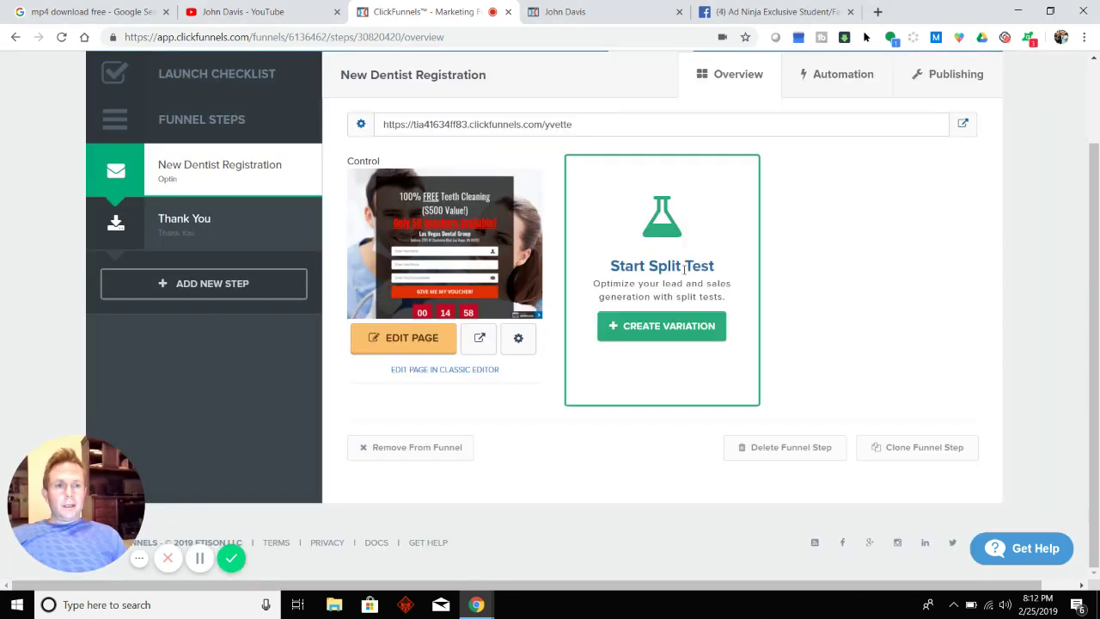
left_click(964, 126)
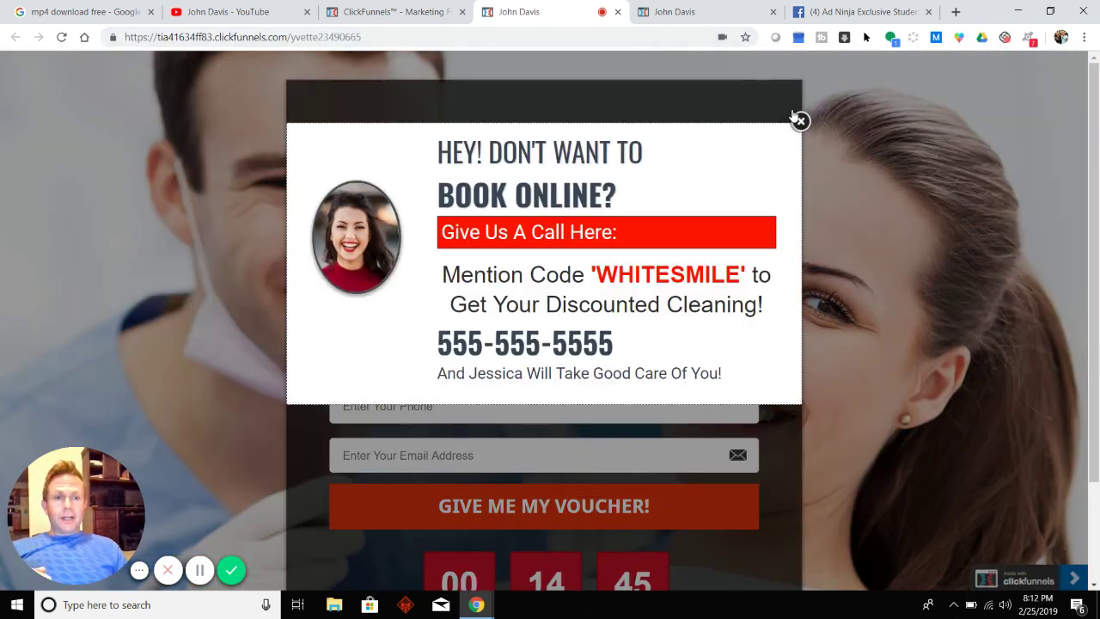
left_click(798, 120)
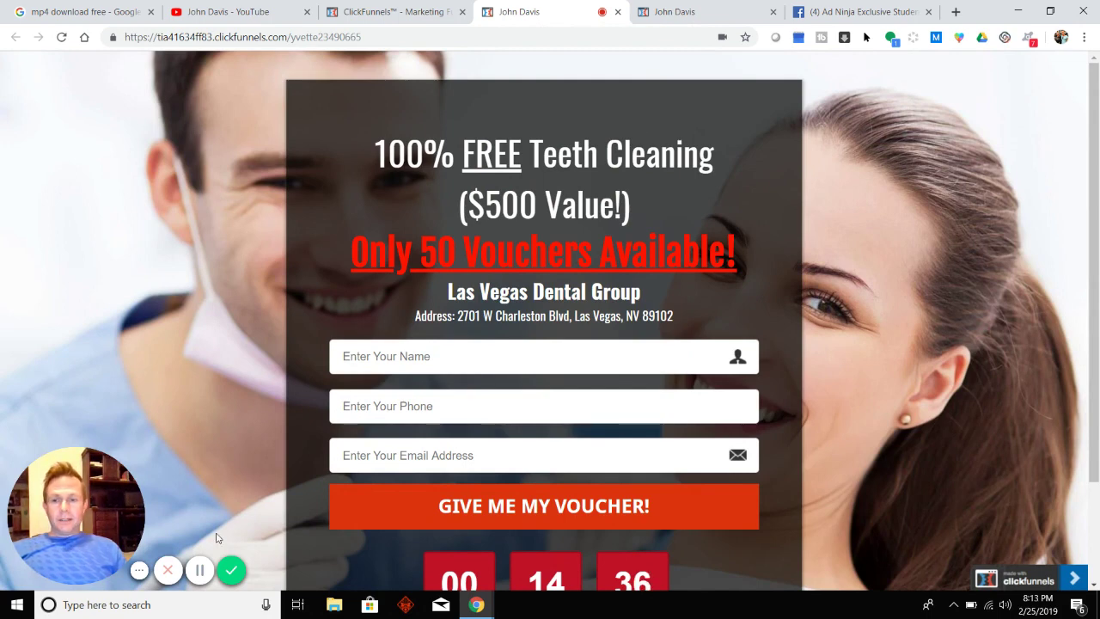
key("ctrl+w")
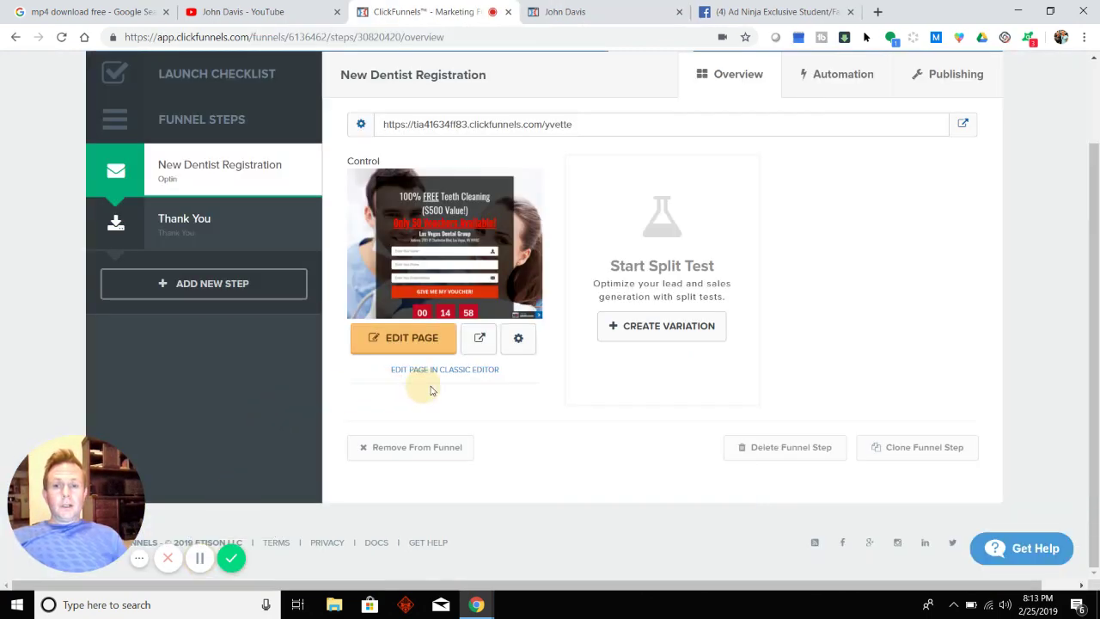
left_click(416, 342)
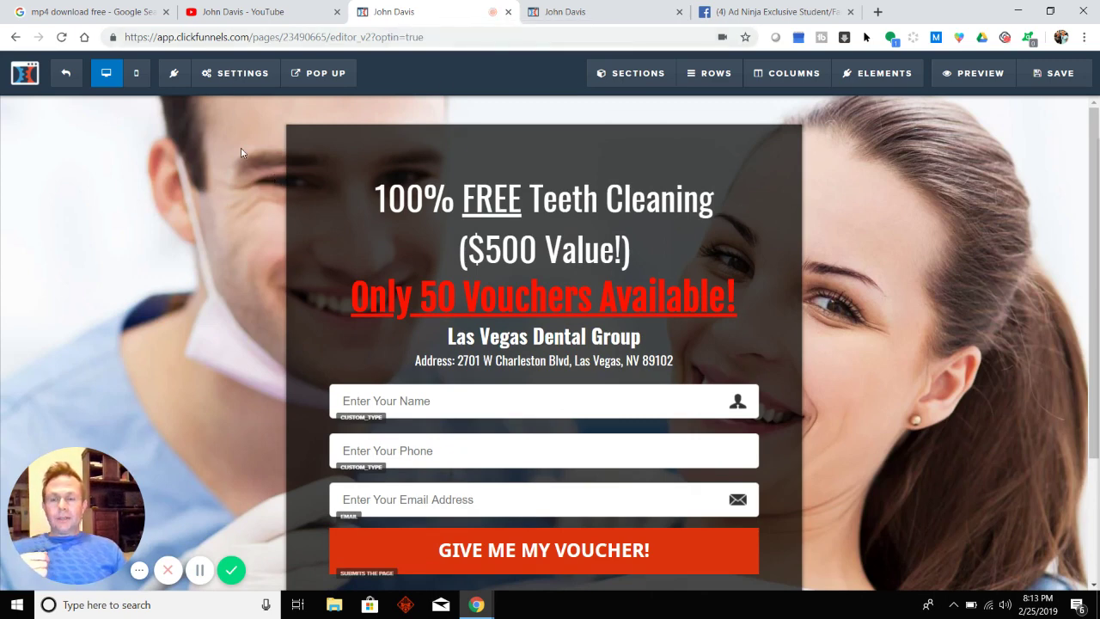
left_click(228, 82)
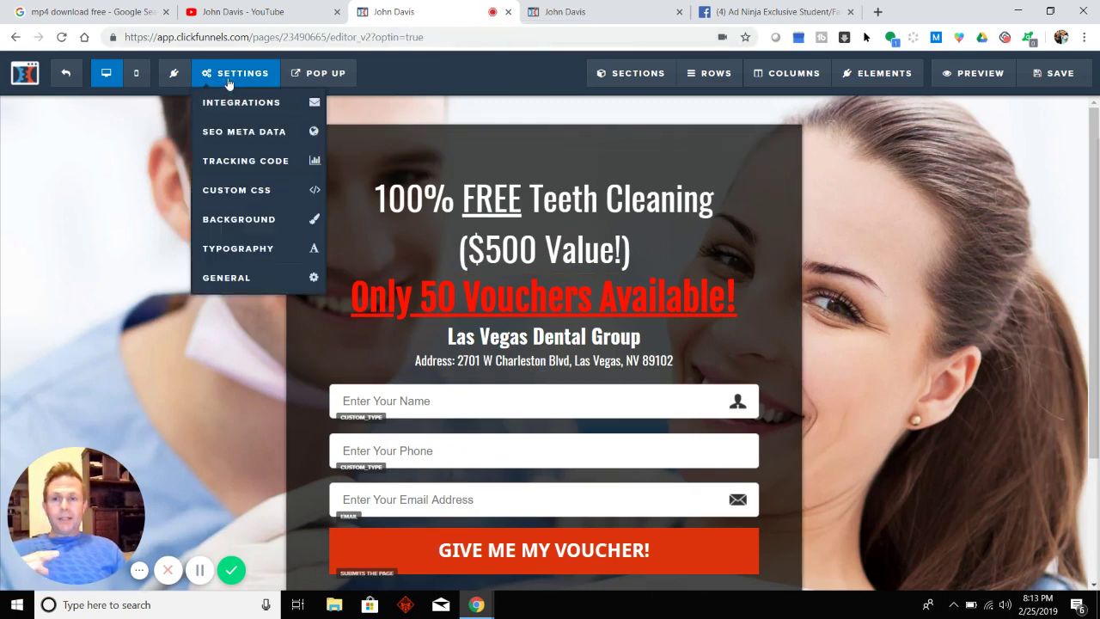
left_click(245, 136)
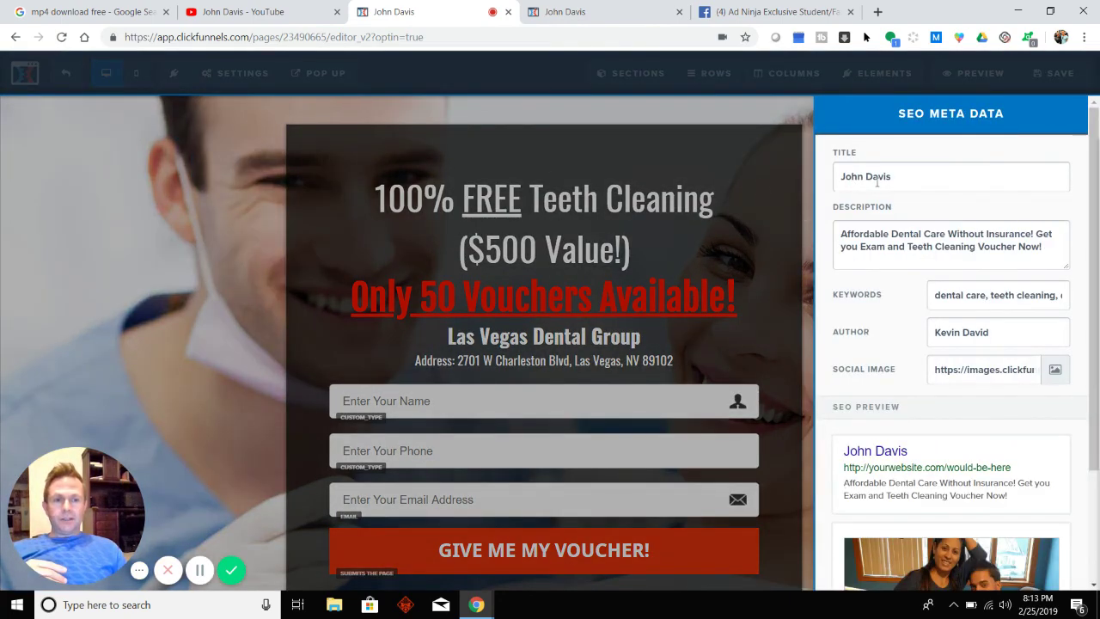
left_click_drag(899, 176, 778, 192)
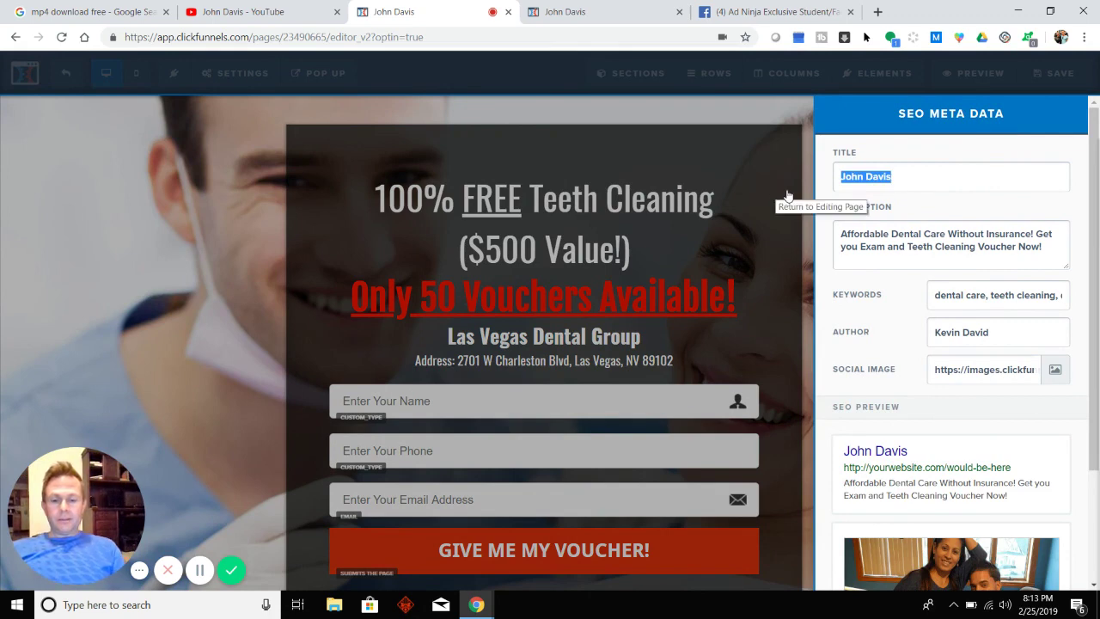
type("yvette abc dental")
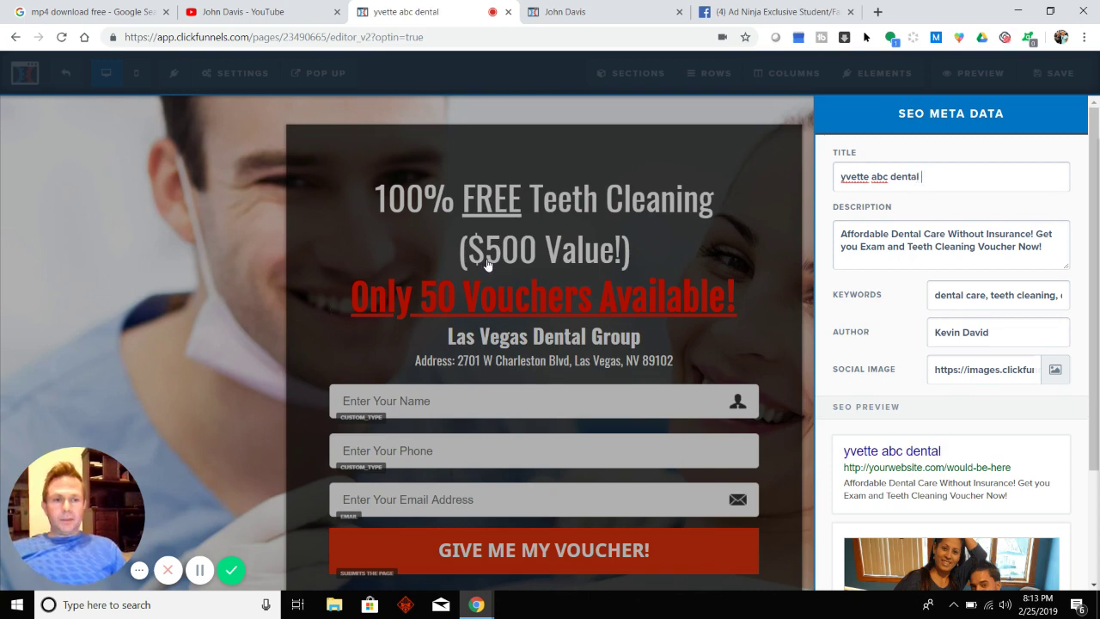
scroll(855, 367, "down", 1)
scroll(855, 367, "down", 1)
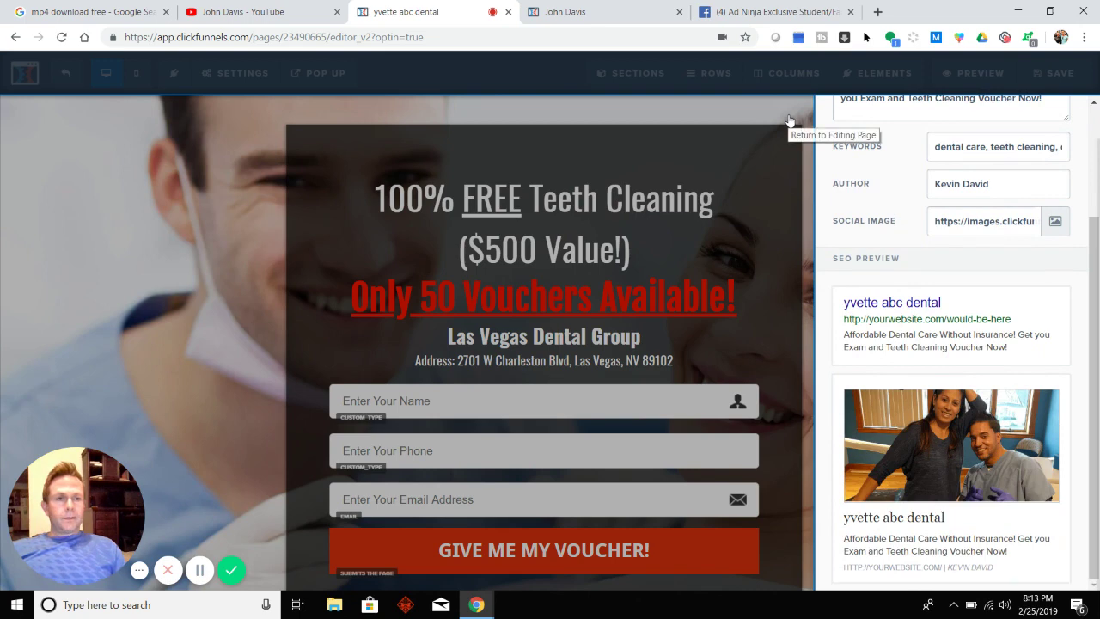
left_click(789, 123)
Save the page, check its live preview, then exit to the funnel step overview.
left_click(1055, 79)
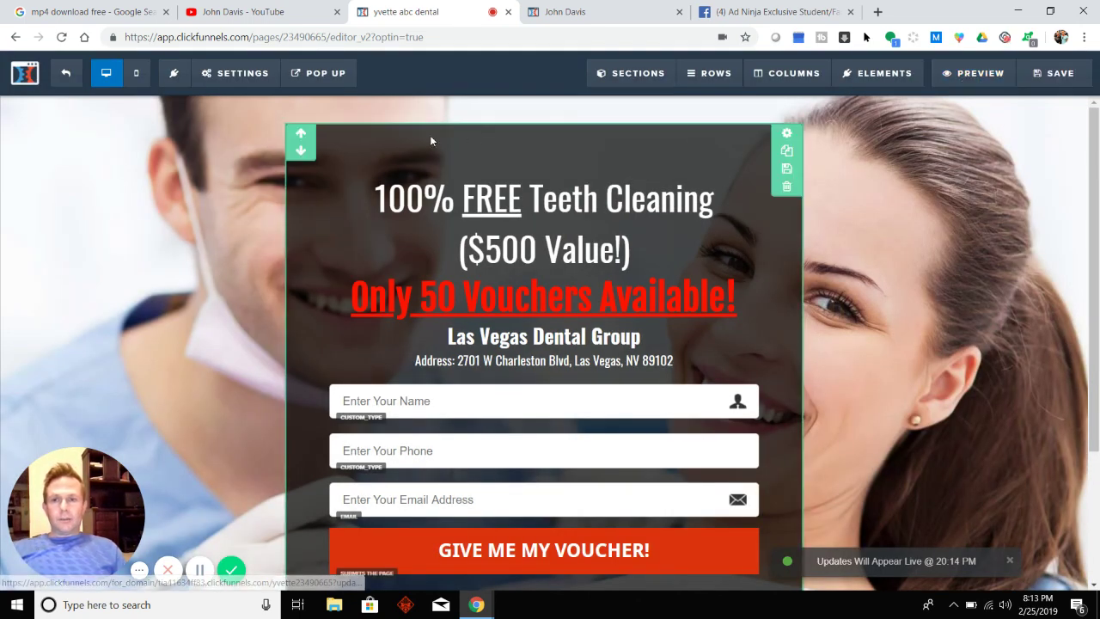
left_click(980, 73)
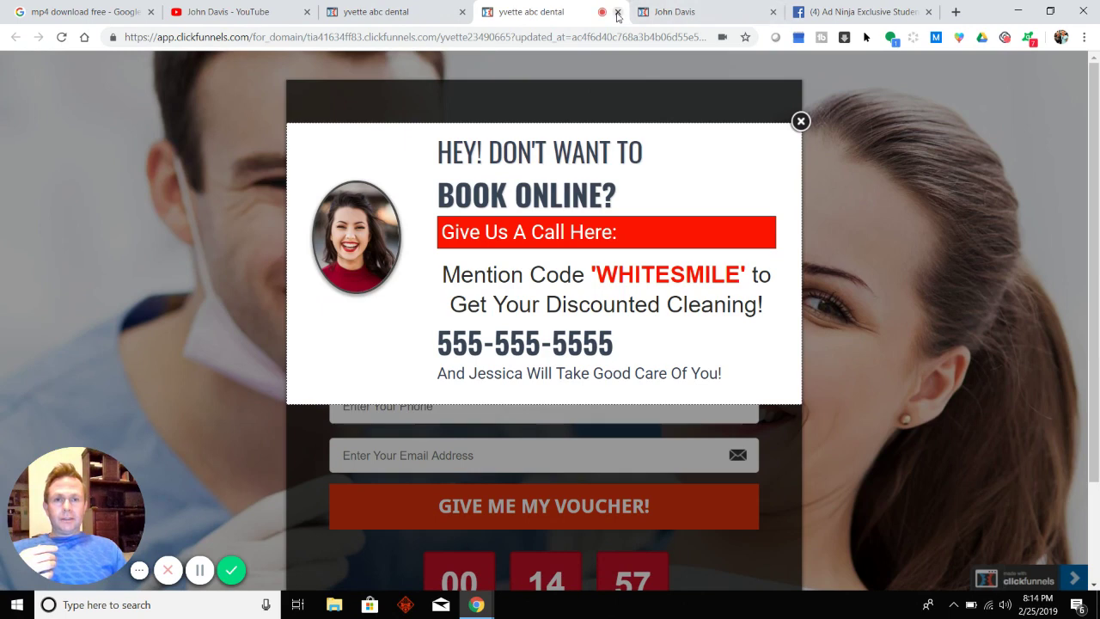
left_click(618, 12)
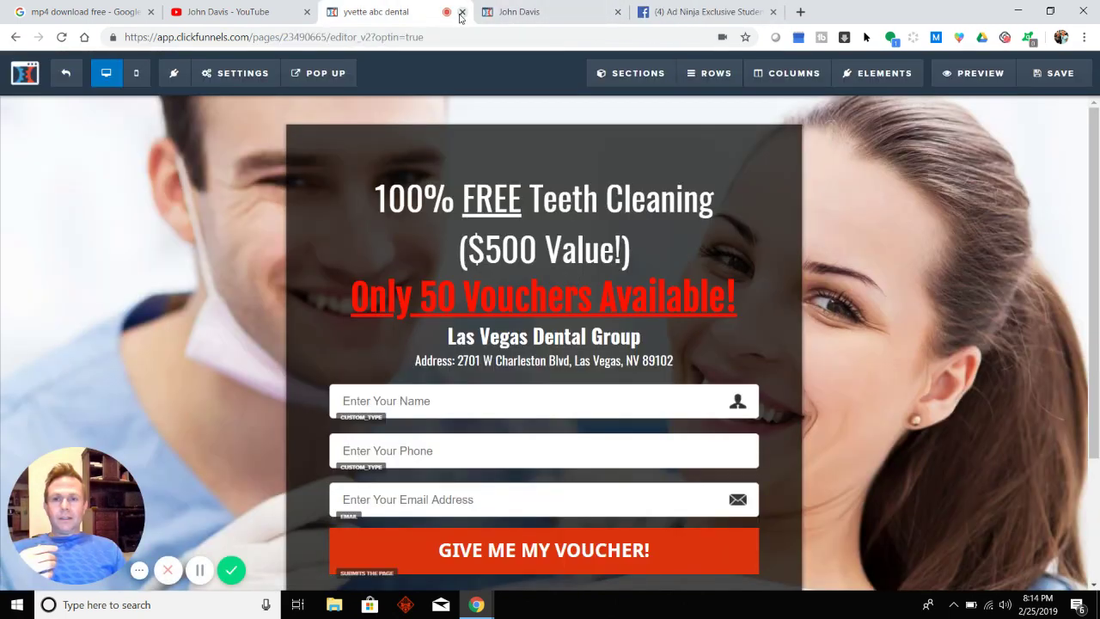
left_click(62, 82)
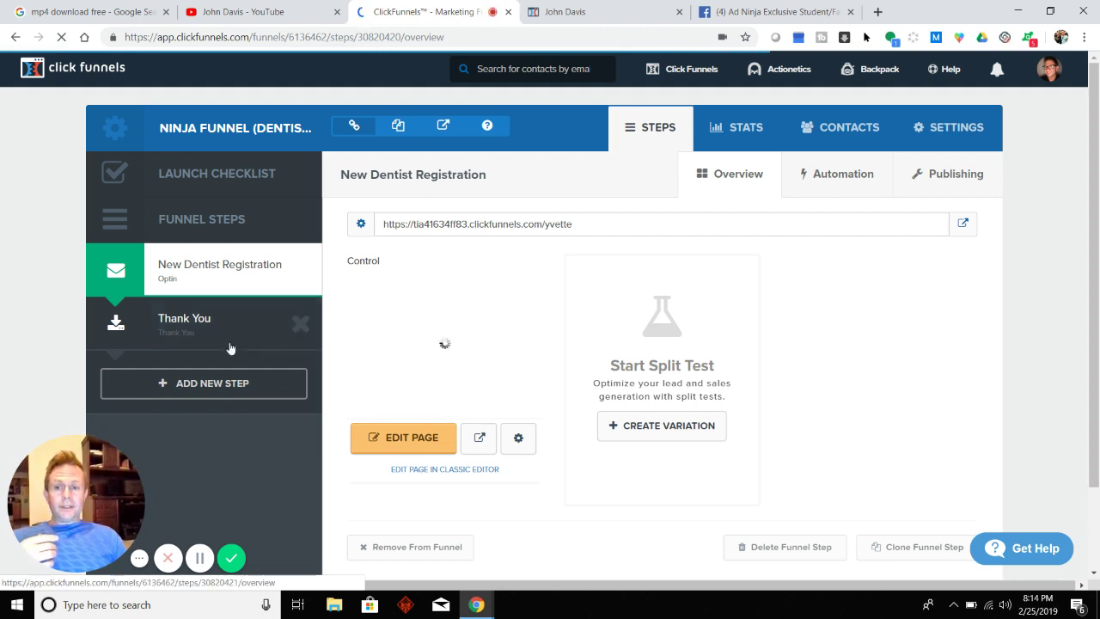
Reopen the page editor and replace the SEO meta title 'yvette abc dental' with 'ABC'.
left_click(407, 445)
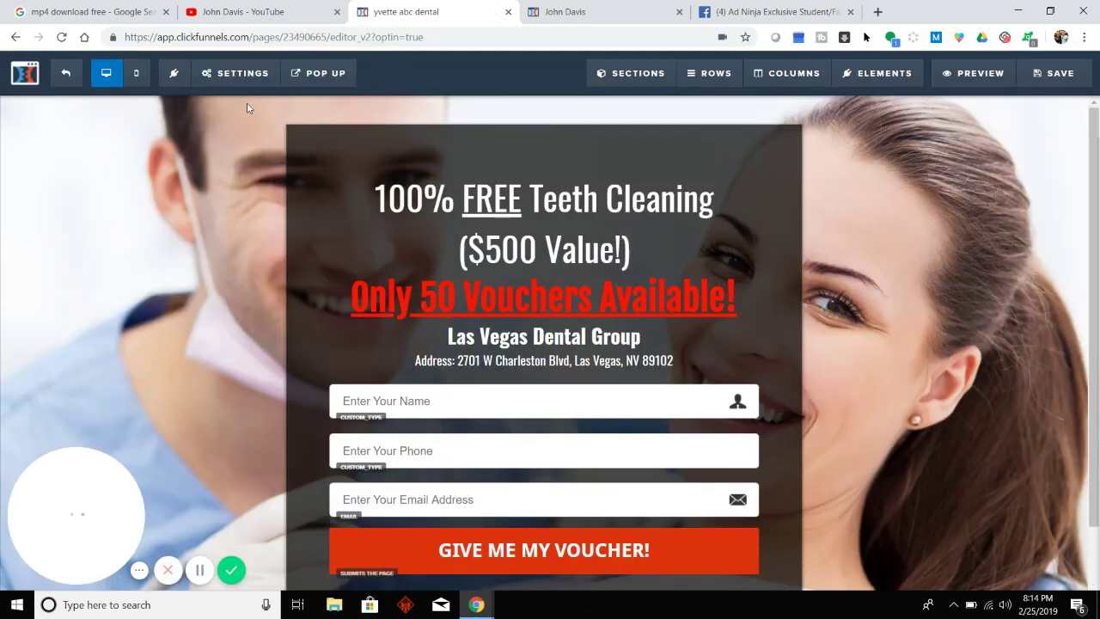
mouse_move(217, 80)
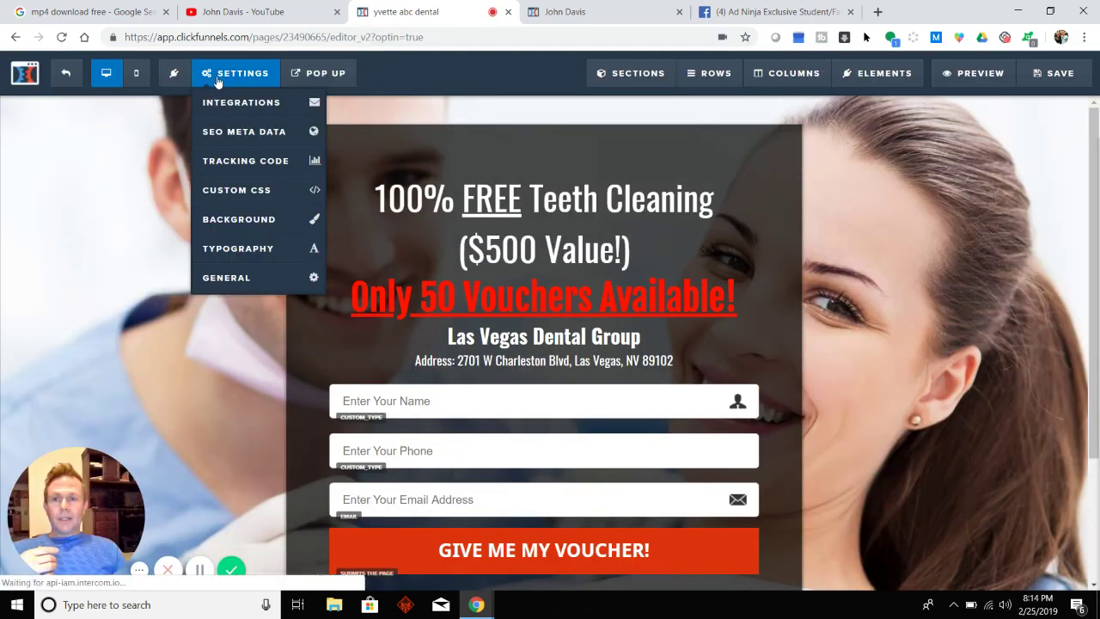
left_click(229, 133)
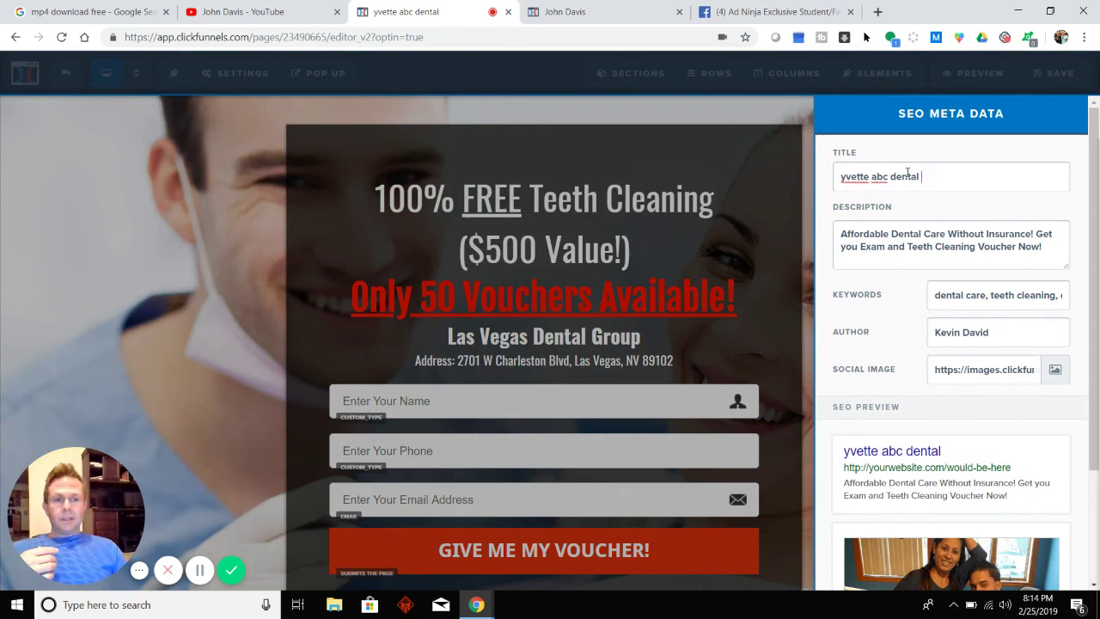
left_click_drag(928, 177, 791, 191)
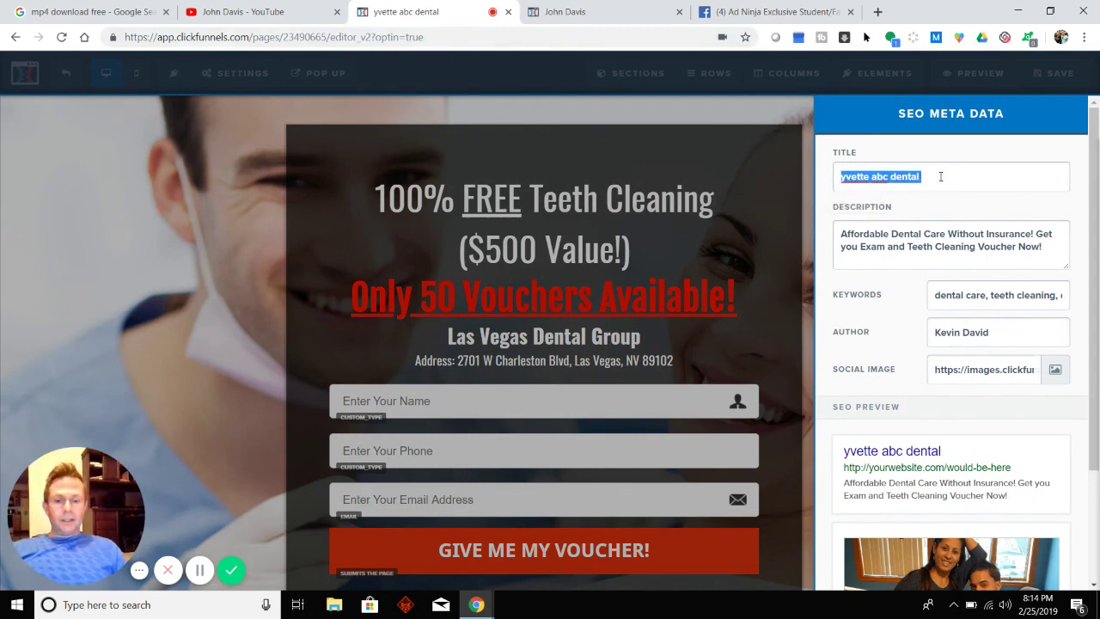
key("BackSpace")
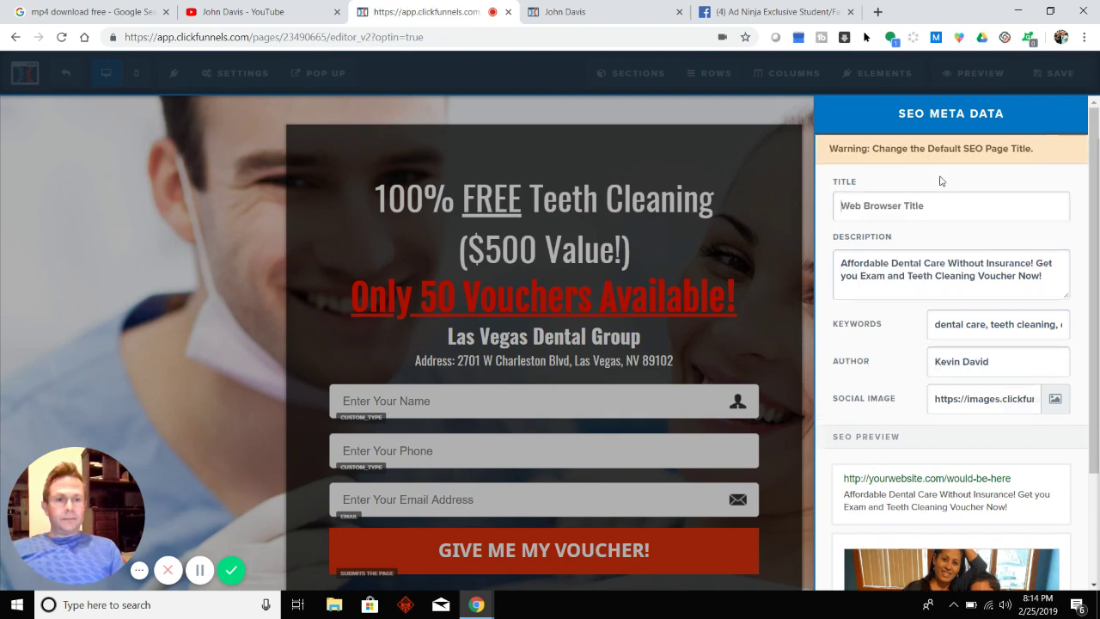
left_click(918, 209)
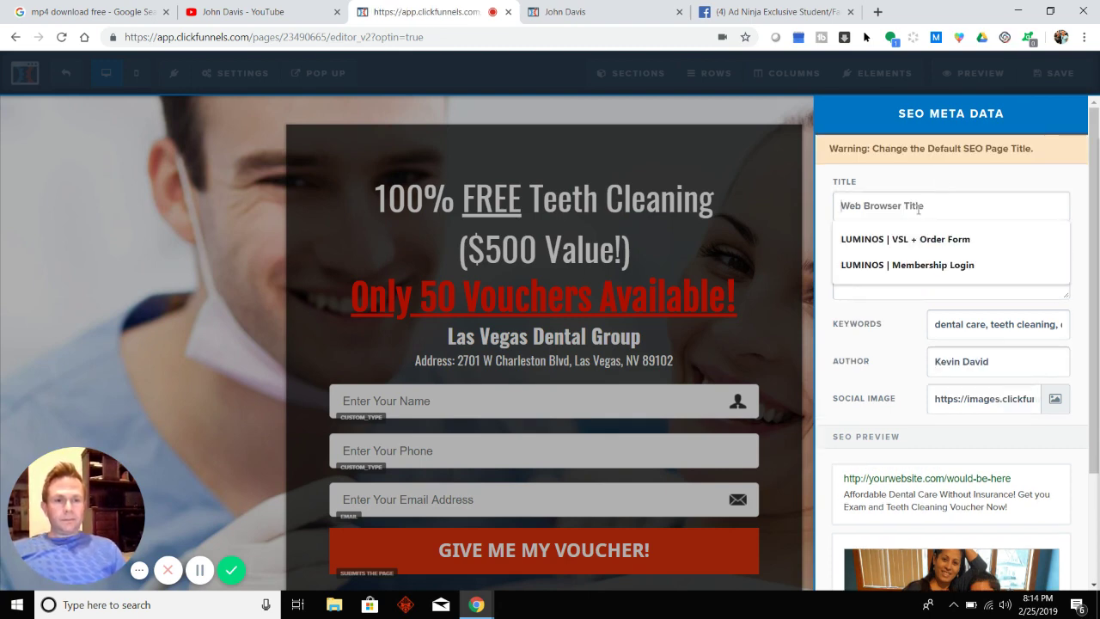
type("ABC")
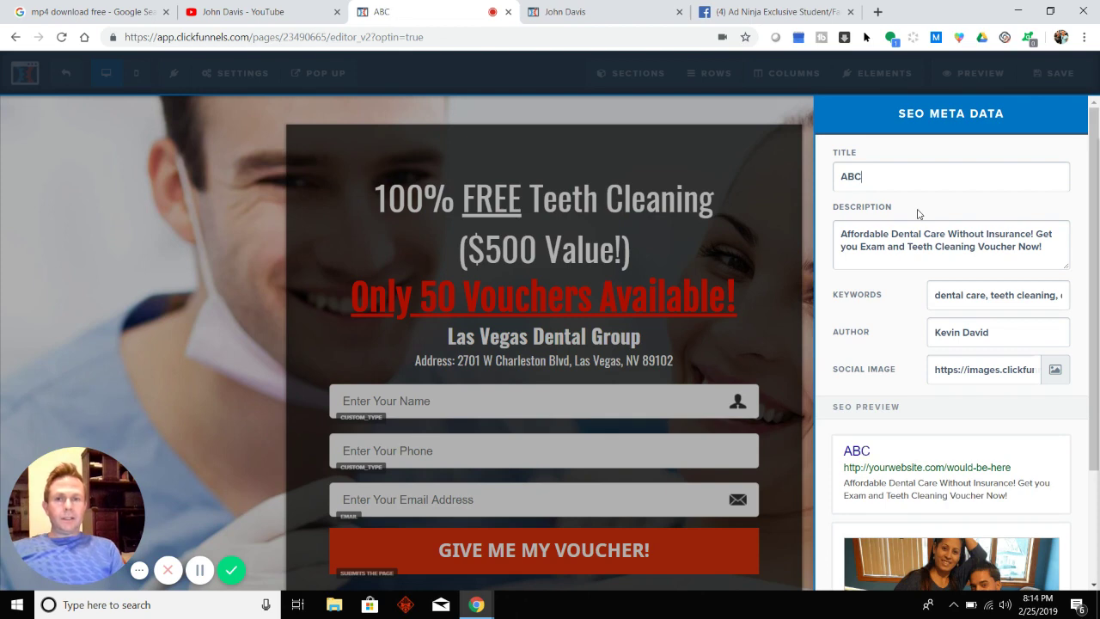